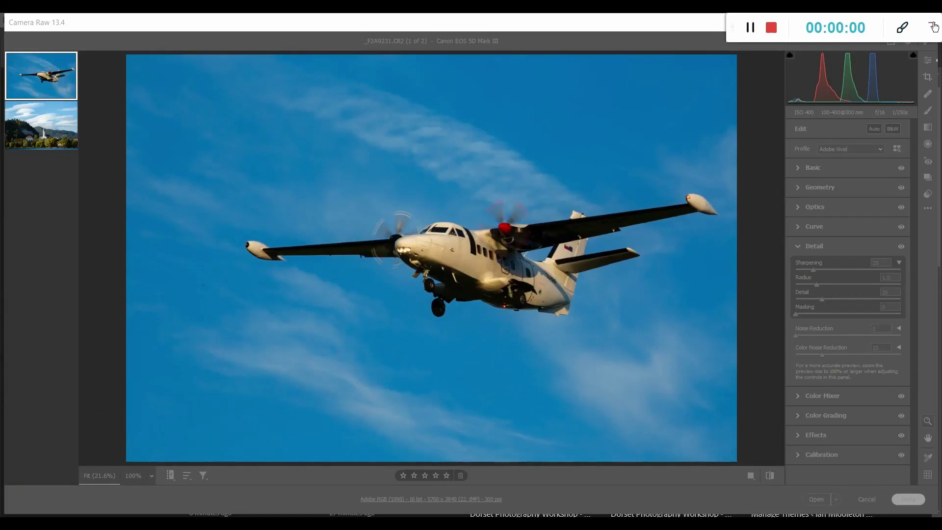
Step: Raise the airplane photo's Sharpening to 139 and inspect it at 100% on the sky and nose
click(929, 29)
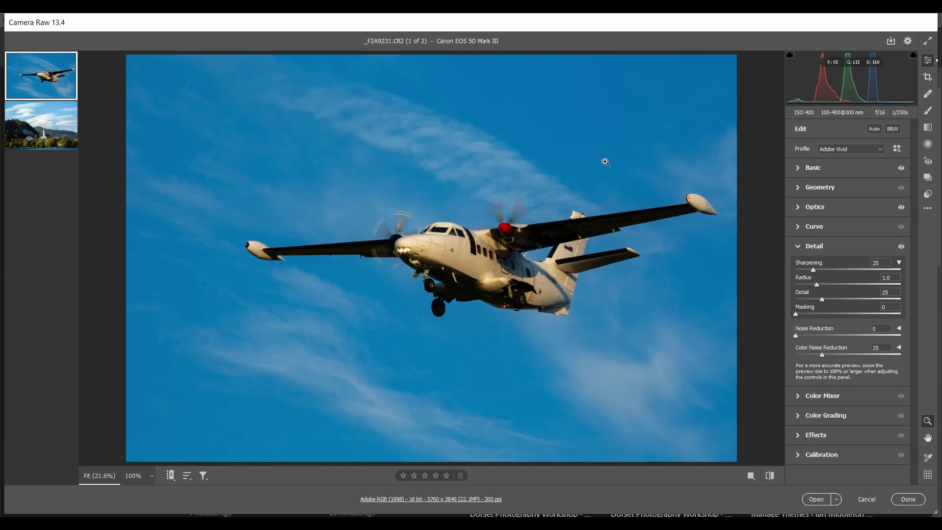
click(528, 126)
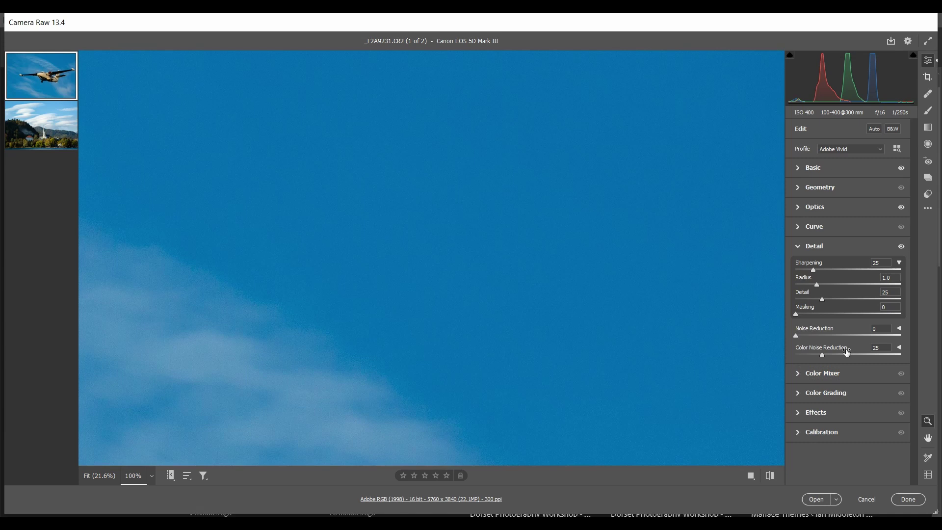
drag(813, 270, 893, 273)
click(337, 240)
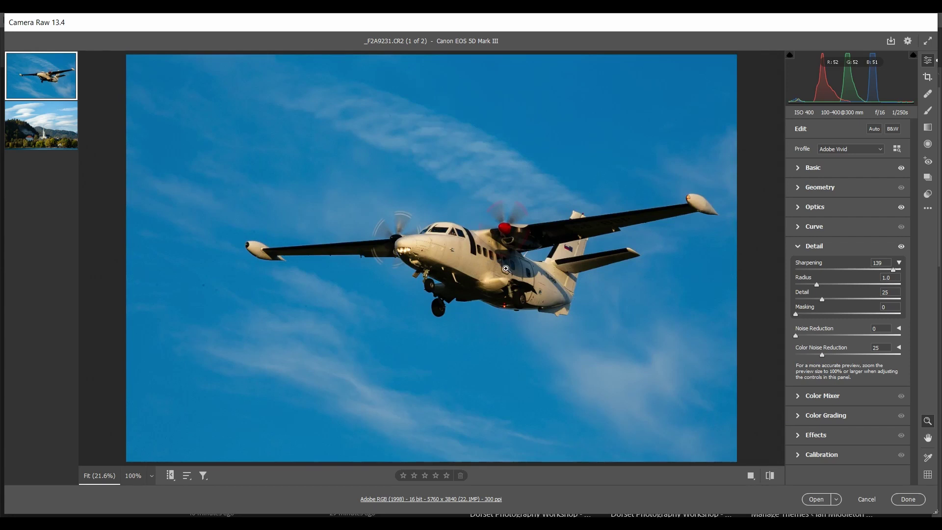
click(436, 260)
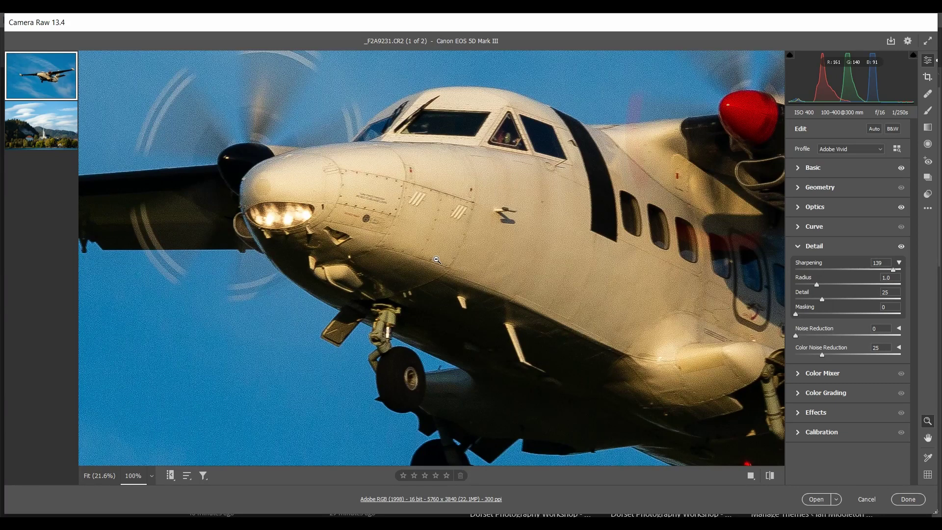
scroll(437, 258, up, 6)
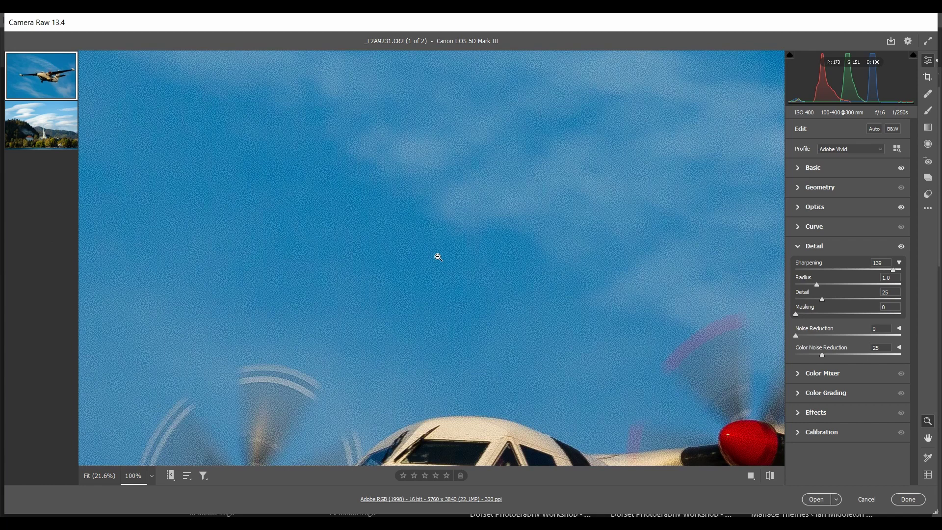
alt+click(438, 257)
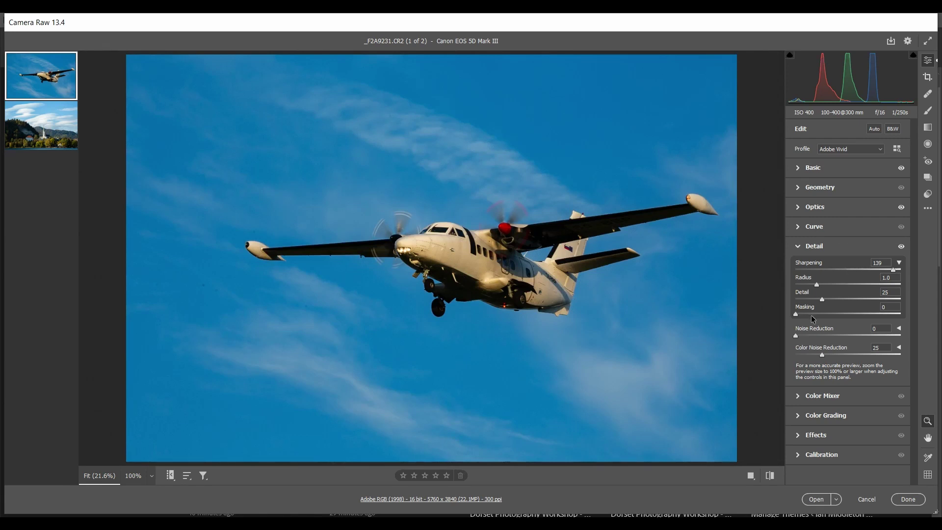
Step: Lower Sharpening to 25, then try several Masking amounts before resetting Masking to 0
double_click(893, 270)
drag(823, 270, 814, 272)
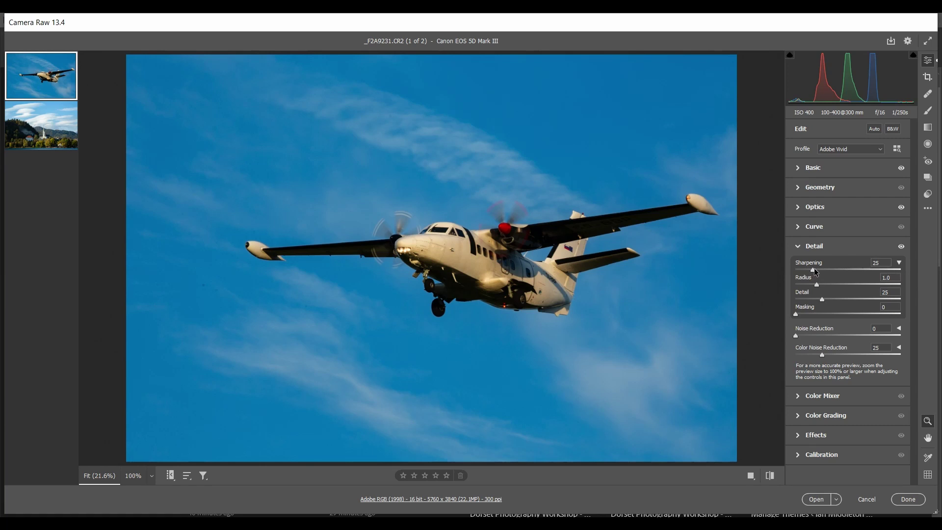
click(807, 315)
drag(828, 314, 903, 321)
double_click(899, 314)
Step: Watch the edge mask while moving Masking through 21, 27, 39 and 47, settling at 50
drag(795, 314, 799, 315)
alt+click(799, 315)
drag(800, 315, 818, 316)
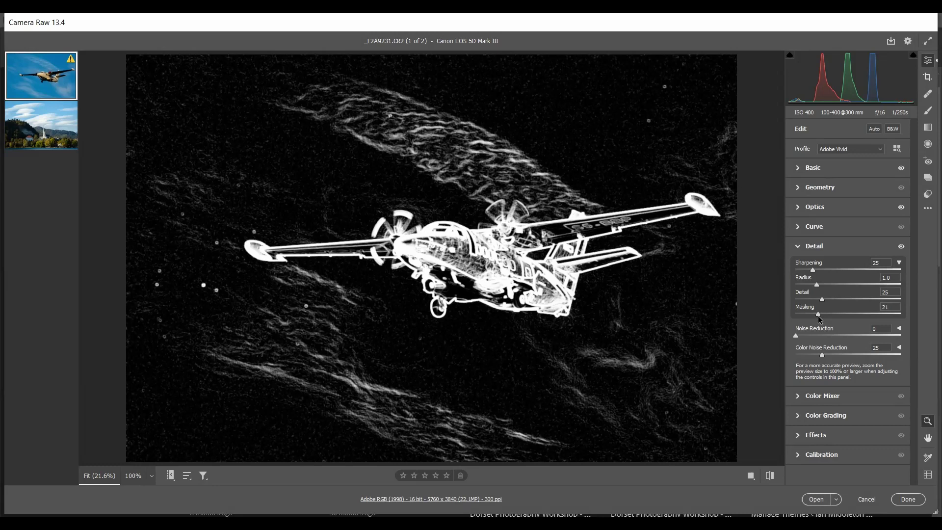
drag(817, 317, 853, 319)
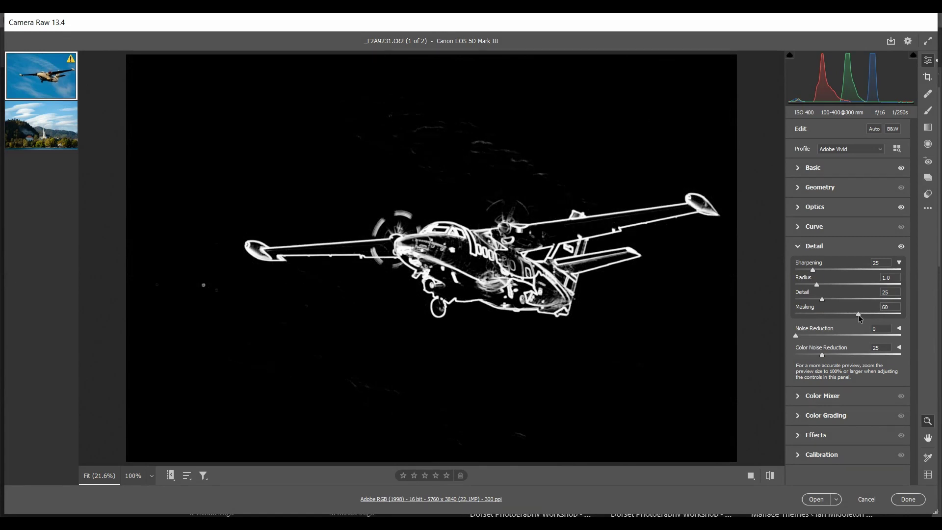
drag(858, 313, 835, 314)
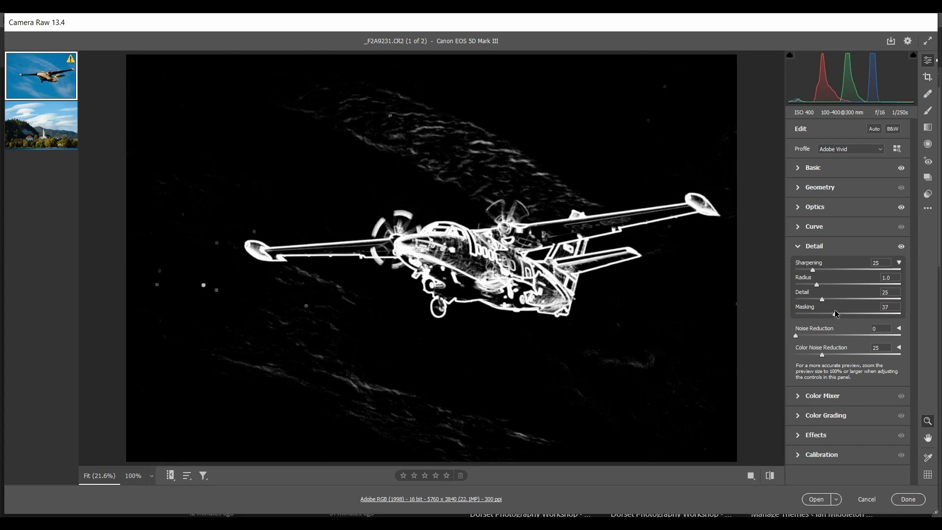
drag(836, 313, 845, 314)
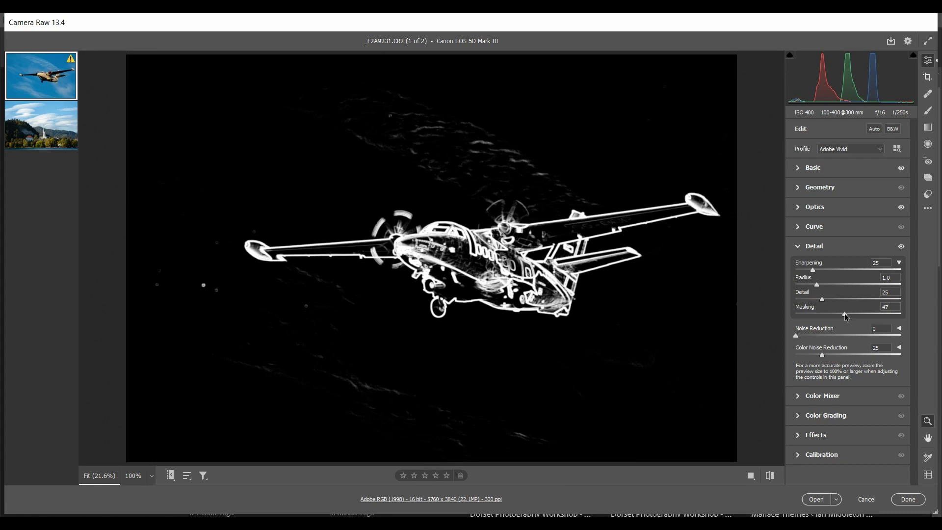
drag(844, 313, 848, 313)
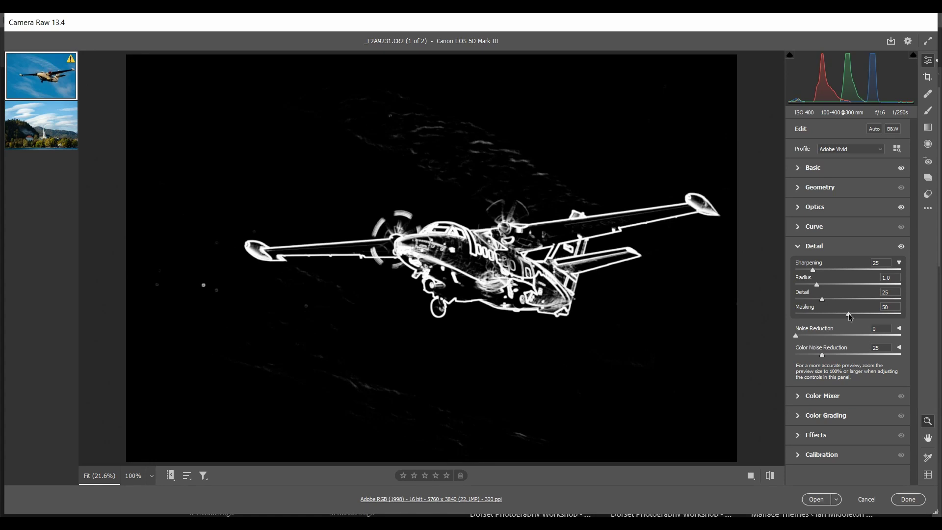
drag(849, 314, 849, 314)
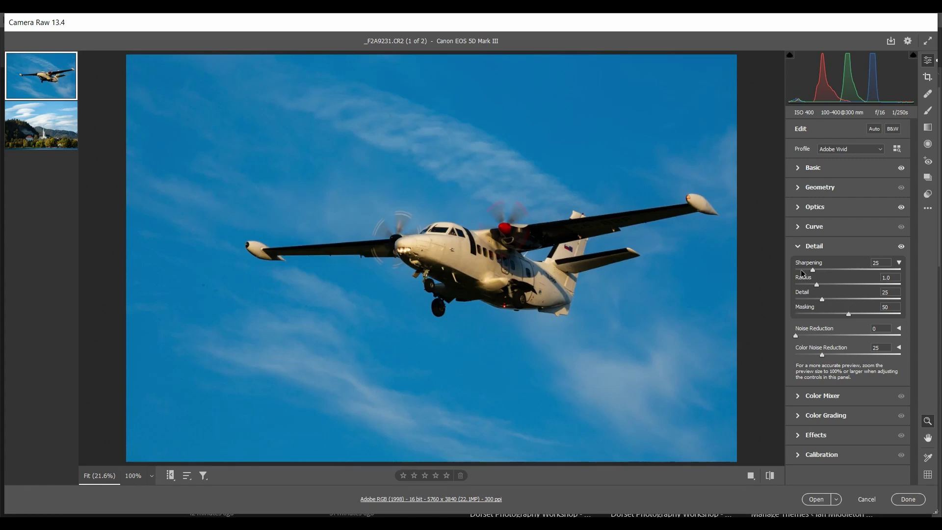
Step: Zoom to 100% on the airplane's nose and set Sharpening to 100
click(437, 240)
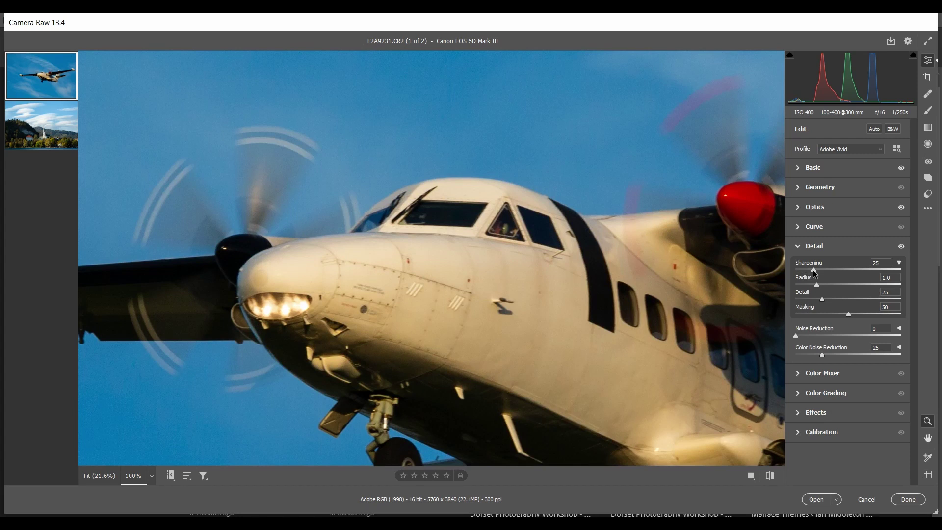
drag(813, 269, 823, 271)
drag(866, 270, 865, 270)
scroll(534, 198, up, 10)
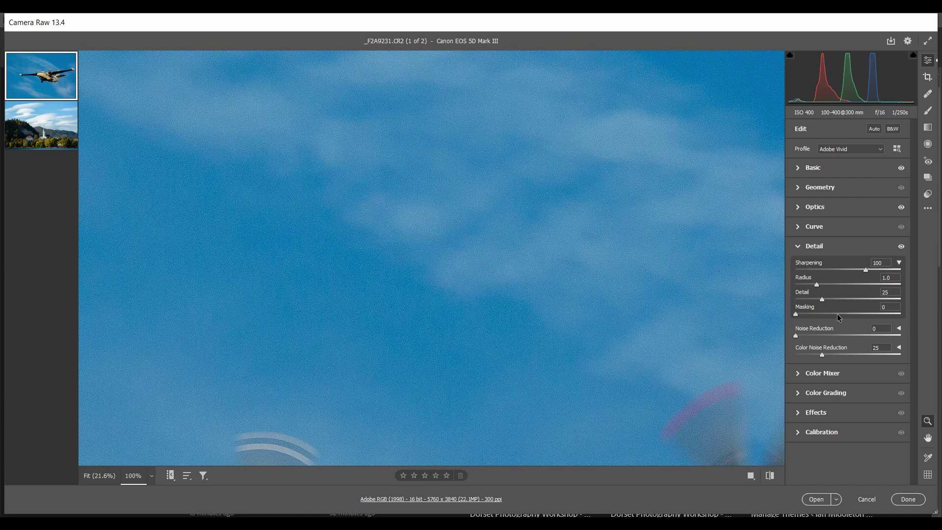
Step: Set Masking to about 52 to smooth sky noise, then show the whole airplane photo
click(851, 313)
drag(852, 315, 850, 313)
scroll(516, 287, down, 6)
scroll(429, 246, left, 2)
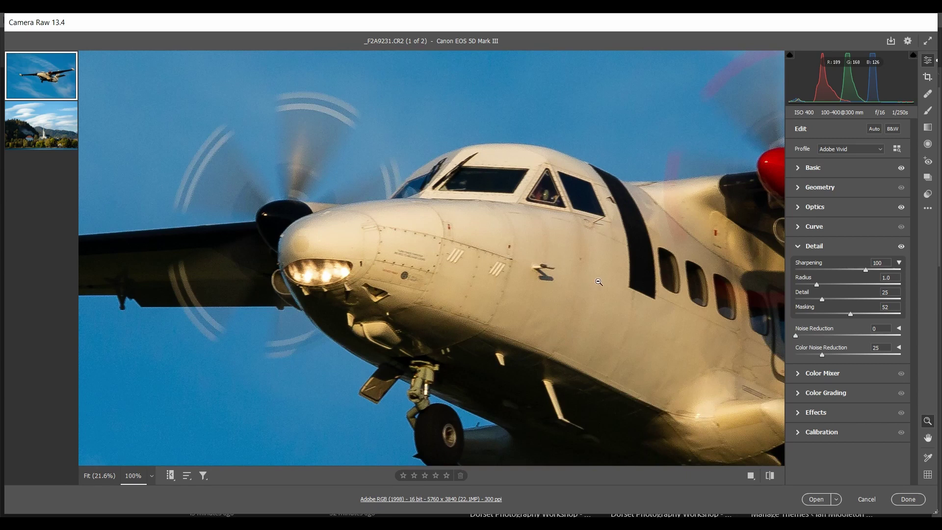
click(543, 273)
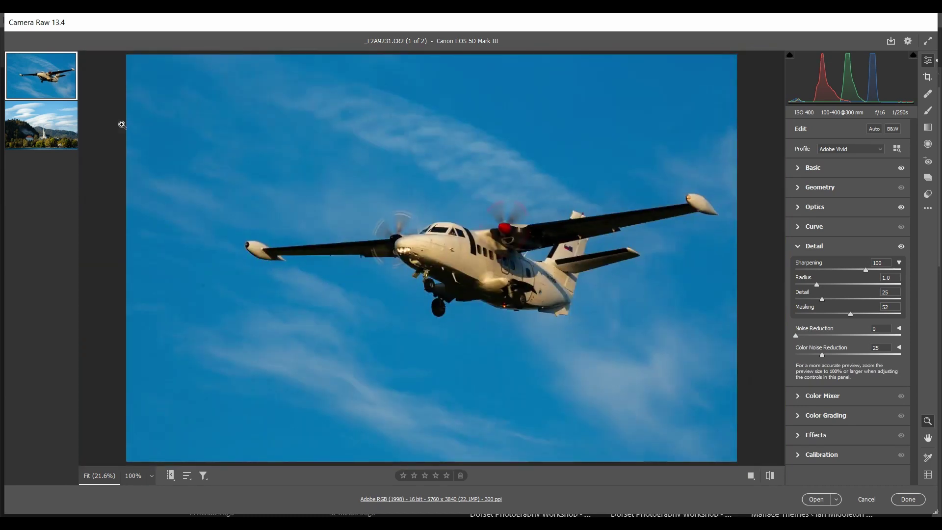
Step: On the lake church photo _F2A9744.CR2, set Masking to 30 while previewing the mask, and Sharpening to 46
click(62, 127)
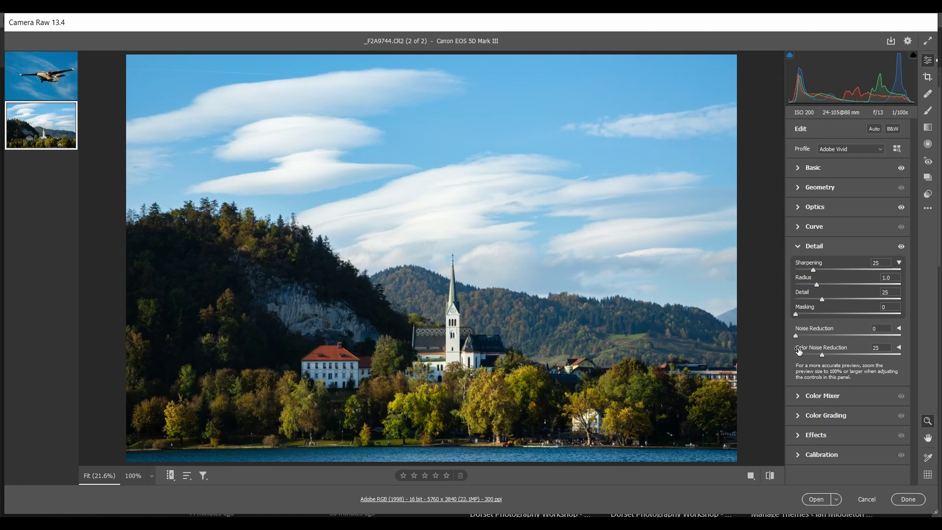
key(alt)
alt+click(794, 314)
drag(794, 314, 827, 314)
drag(813, 270, 822, 270)
Step: Inspect the church photo's sky at 100% and set Masking to 31 while viewing the mask, then fit the photo
click(459, 338)
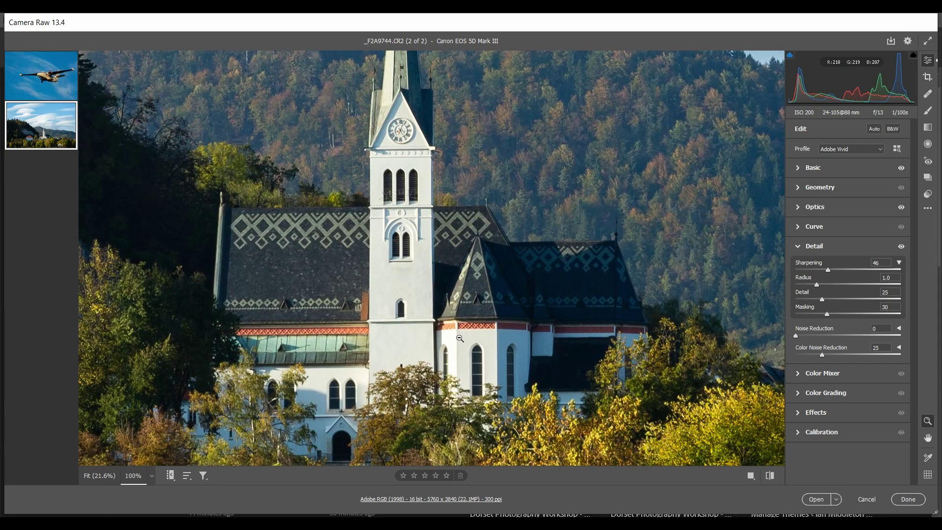
scroll(536, 303, up, 10)
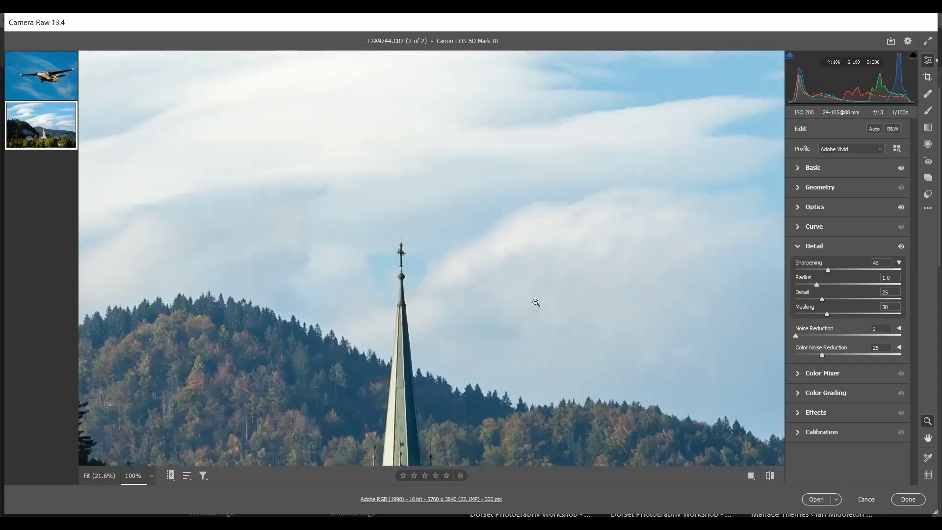
scroll(535, 303, up, 10)
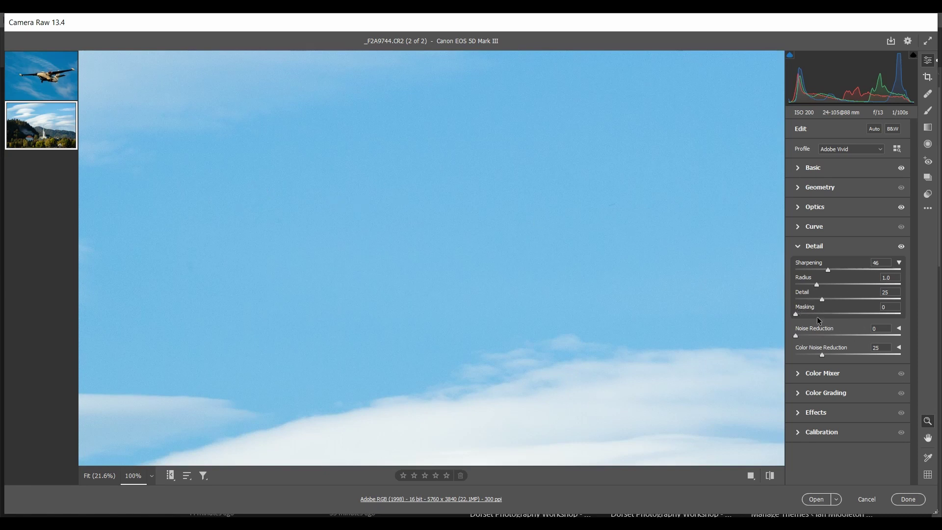
key(alt)
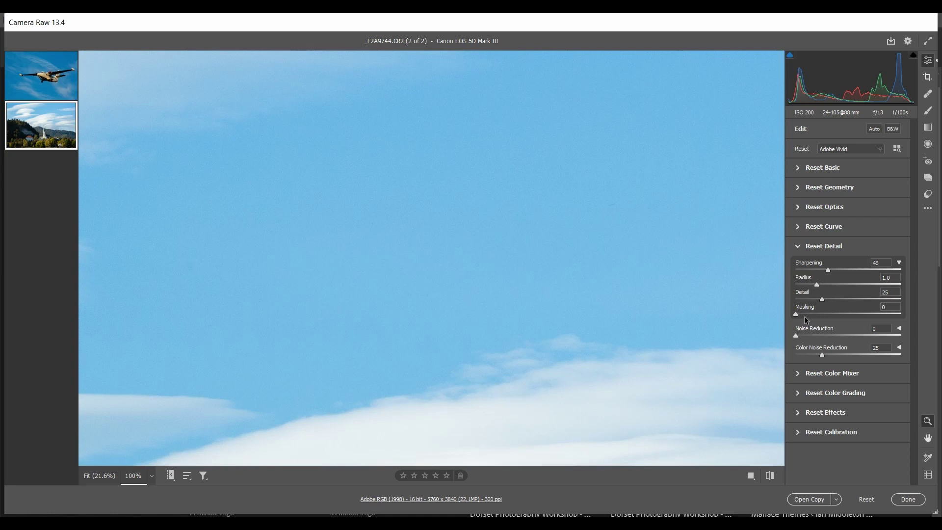
drag(797, 315, 826, 314)
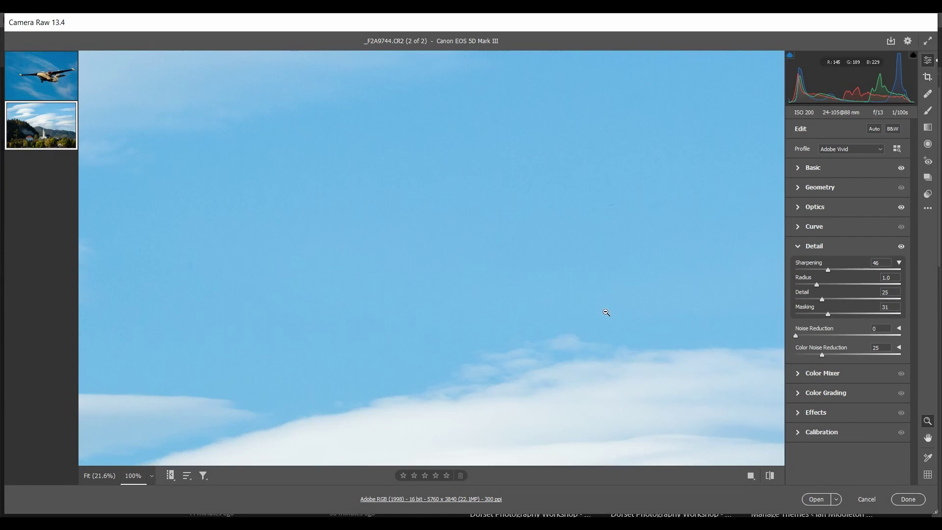
key(ctrl+0)
Step: Zoom in on the forest to check its sharpening detail at full size
click(538, 295)
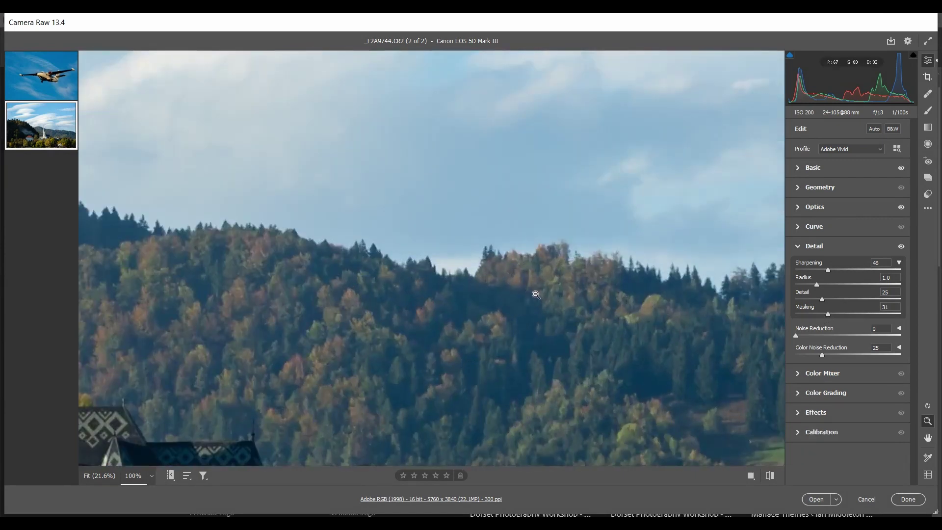
click(534, 295)
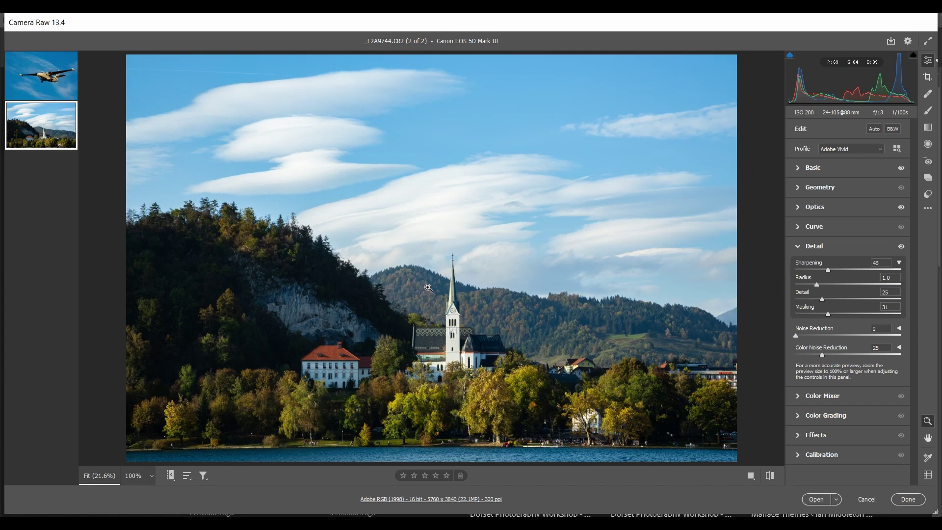
Step: With the mask preview showing, push the church photo's Masking to 100, then bring it back to 65
alt+click(829, 314)
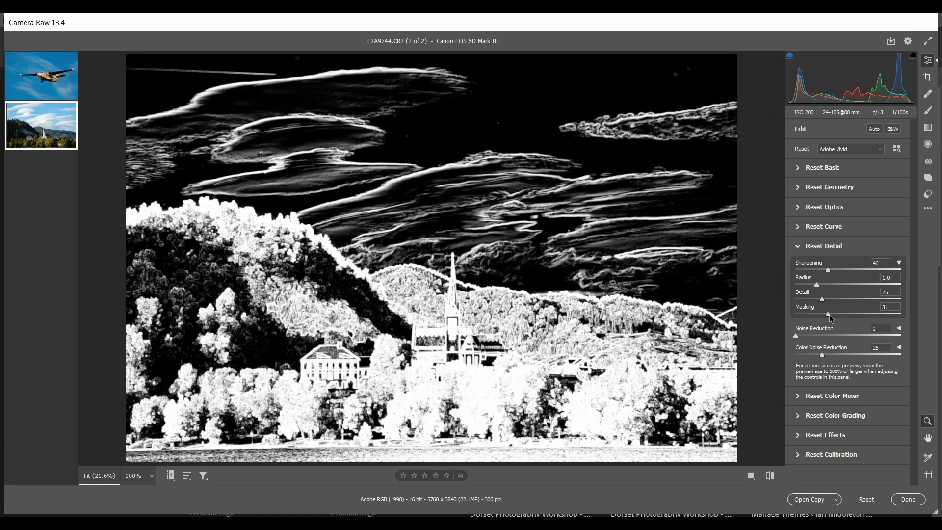
drag(829, 313, 903, 318)
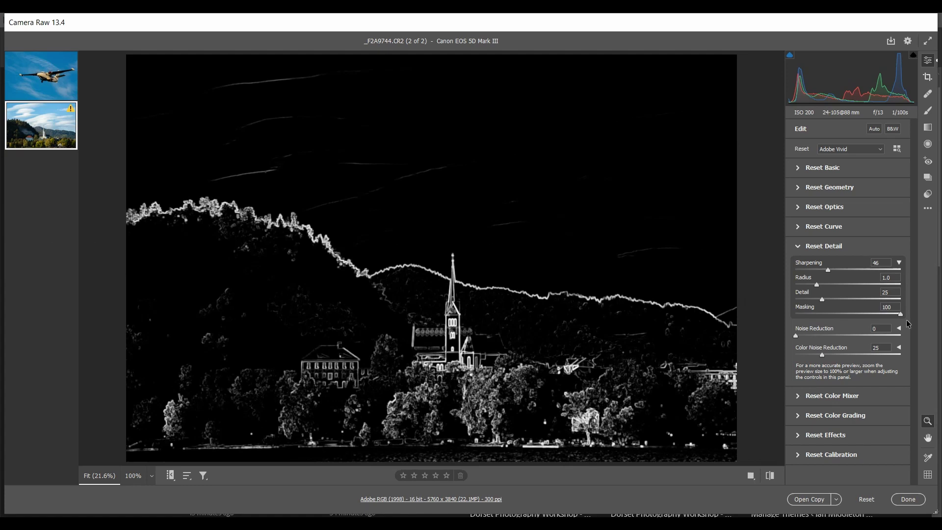
drag(906, 320, 861, 322)
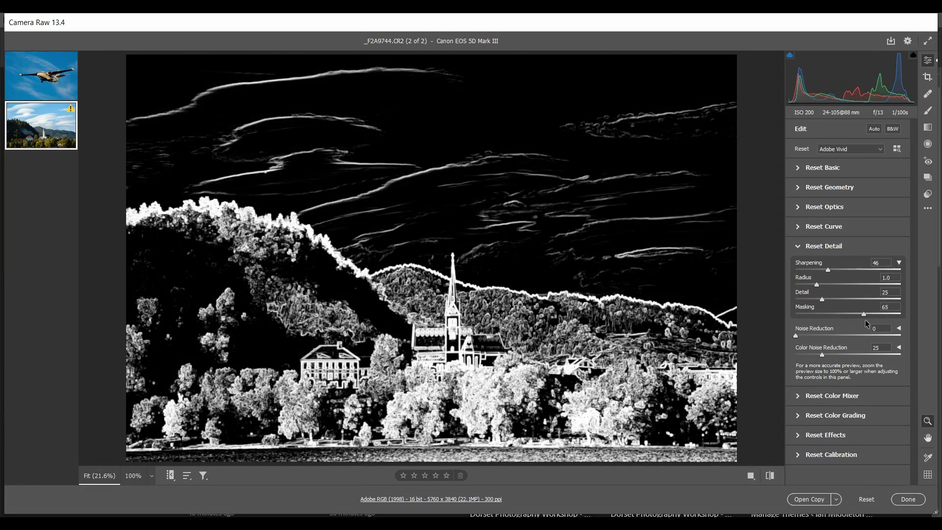
drag(864, 319, 864, 317)
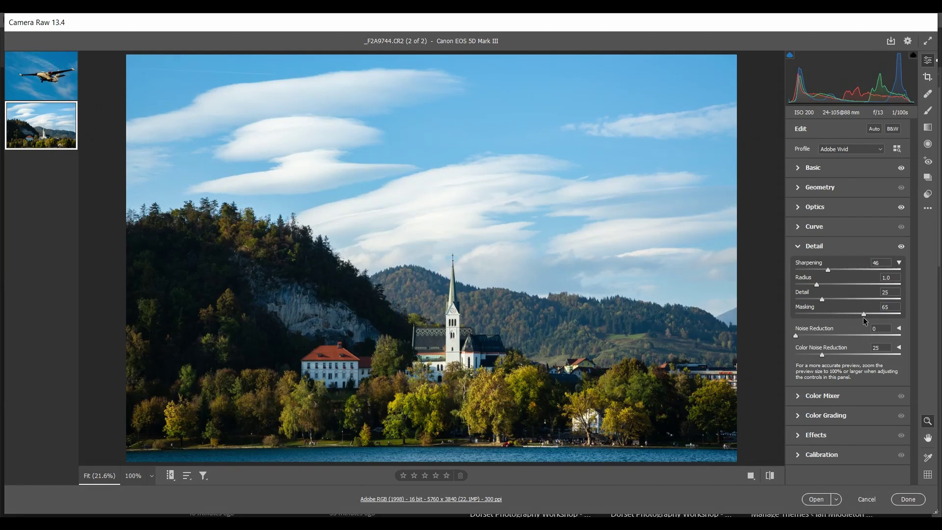